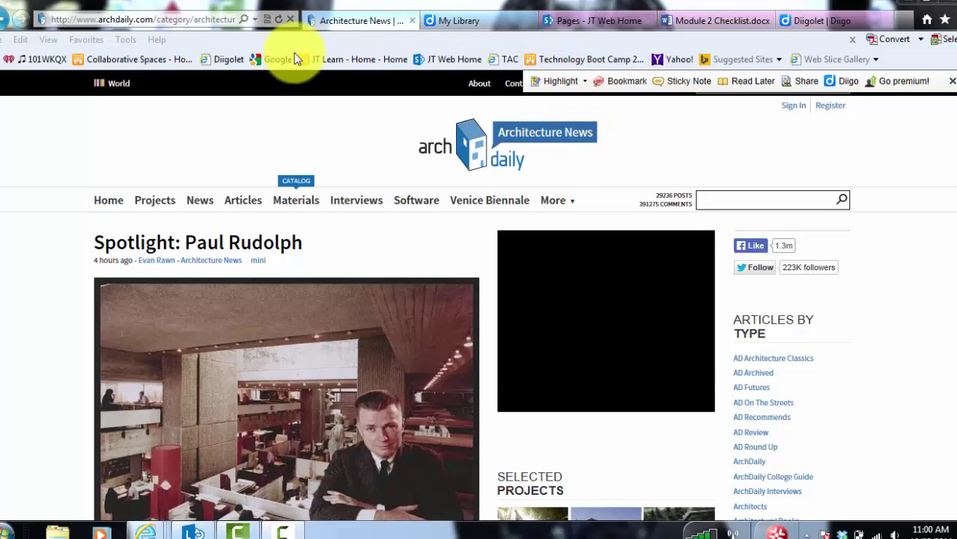
- Run the Diigolet favorite on the ArchDaily article to load the Diigo toolbar and its menu
{"action": "left_click", "coordinate": [235, 58]}
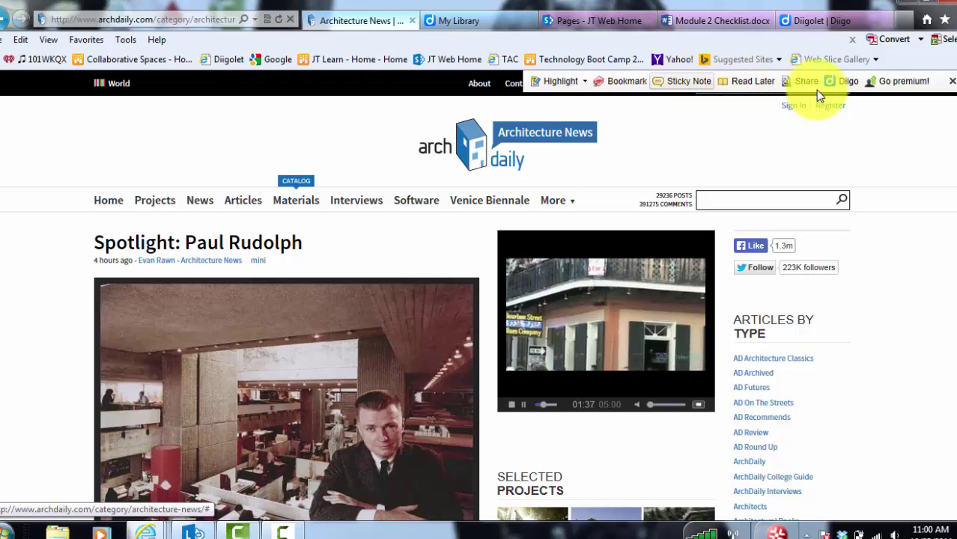
{"action": "mouse_move", "coordinate": [838, 83]}
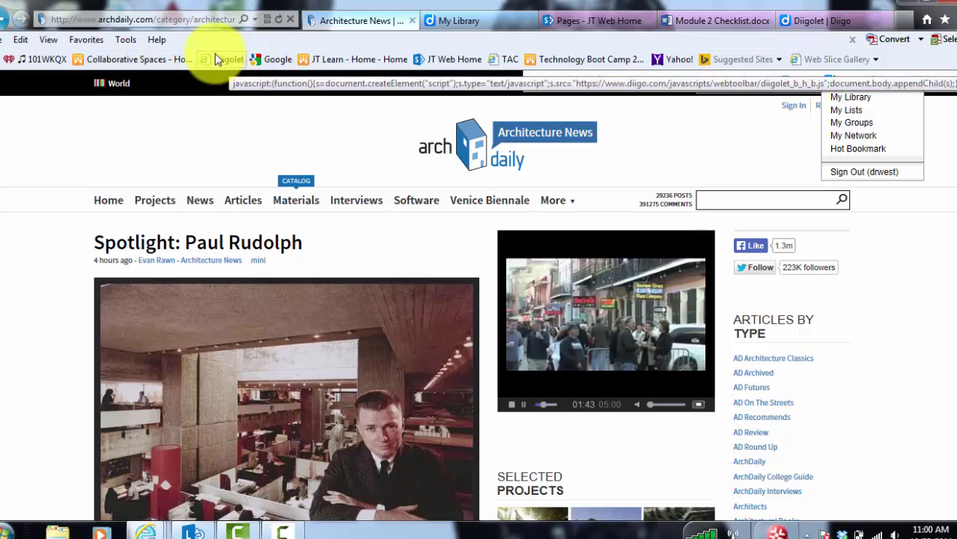
- Return to the Diigolet setup page and scroll down to its Internet Explorer bookmarklet button
{"action": "left_click", "coordinate": [667, 26]}
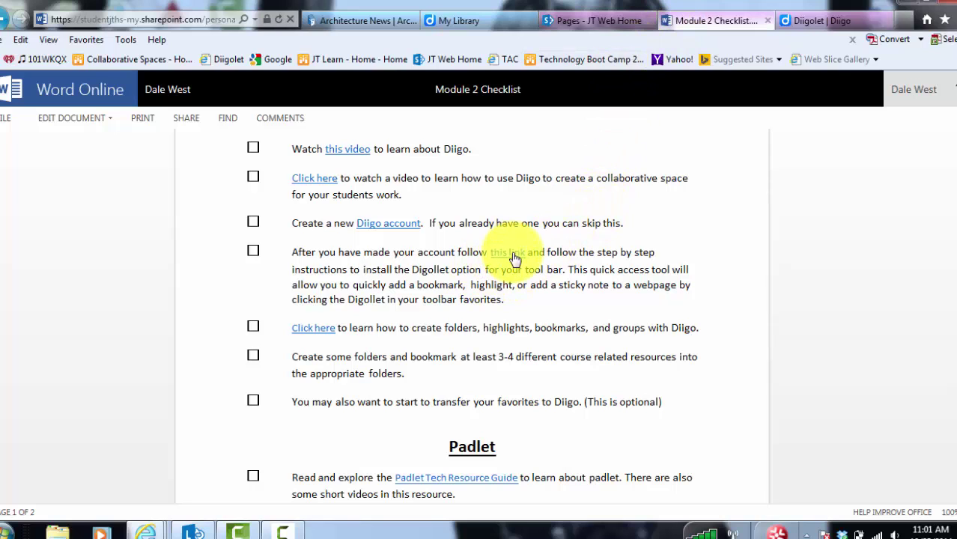
{"action": "left_click", "coordinate": [806, 22]}
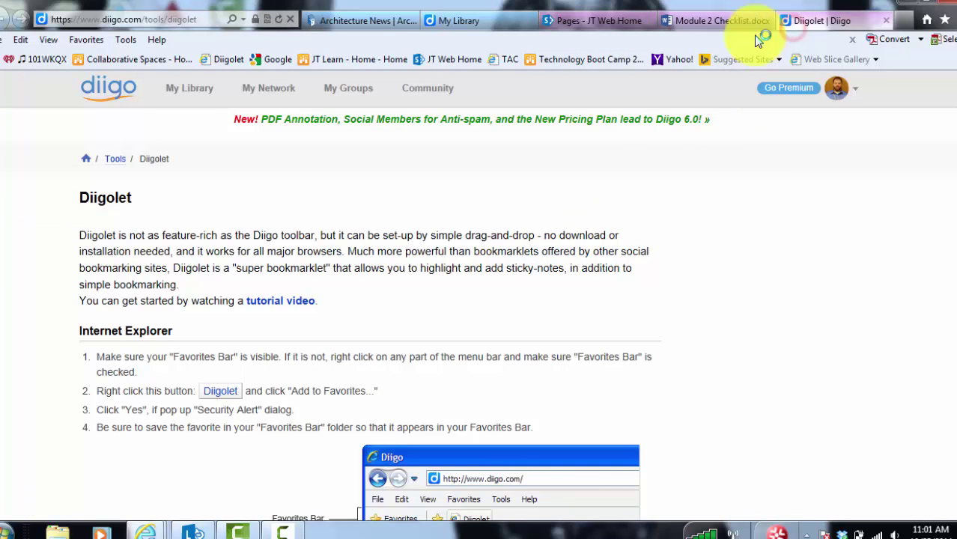
{"action": "scroll", "coordinate": [527, 282], "scroll_direction": "down", "scroll_amount": 1}
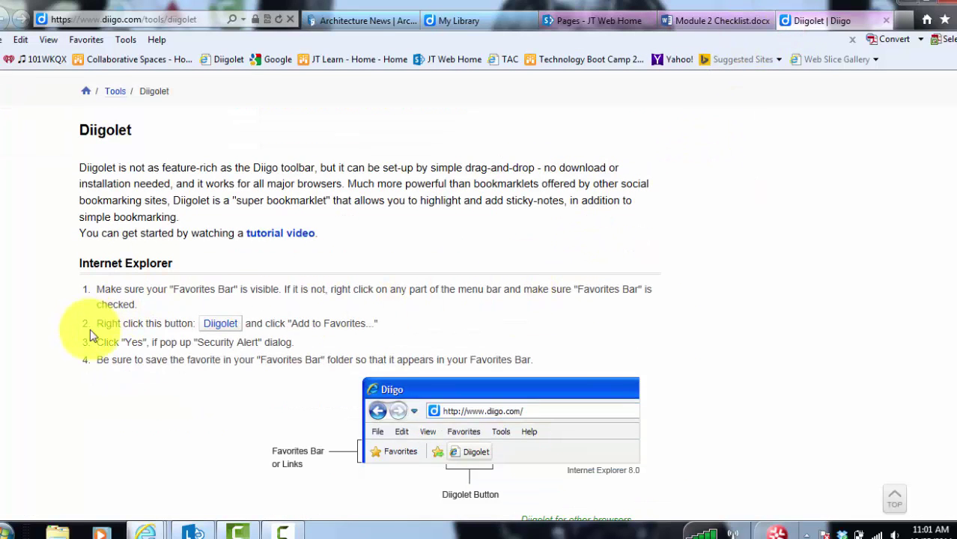
{"action": "right_click", "coordinate": [232, 330]}
{"action": "left_click", "coordinate": [310, 303]}
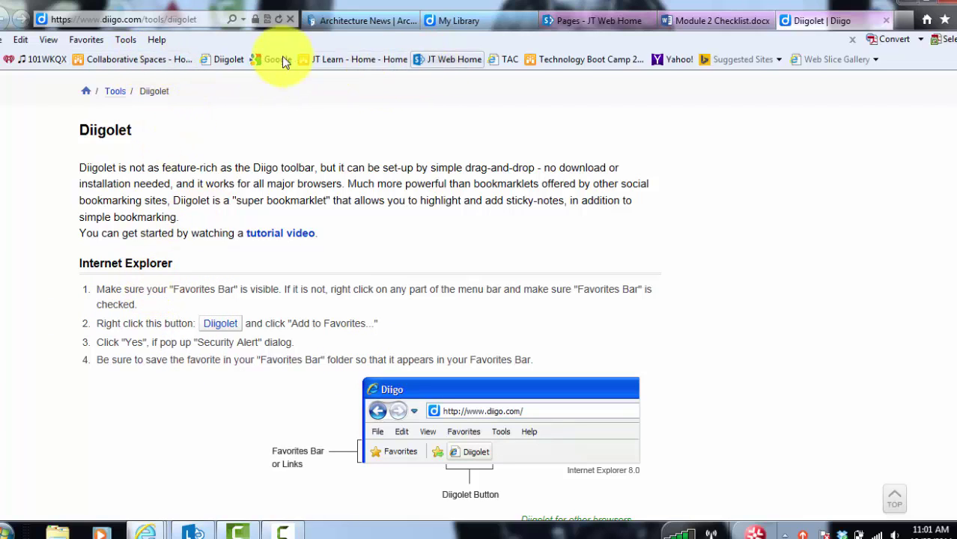
- Confirm the Favorites bar is enabled, then add the Diigolet bookmarklet to favorites
{"action": "right_click", "coordinate": [225, 41]}
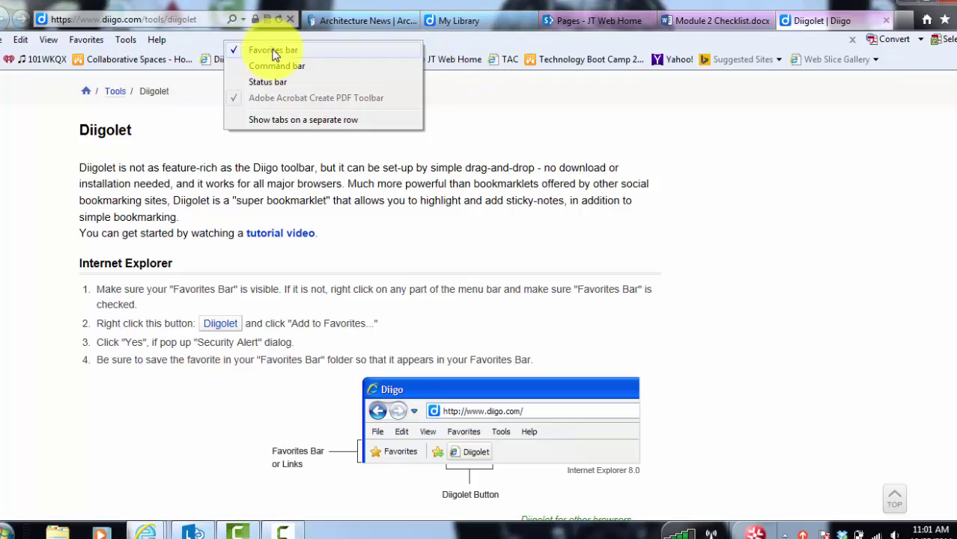
{"action": "left_click", "coordinate": [209, 45]}
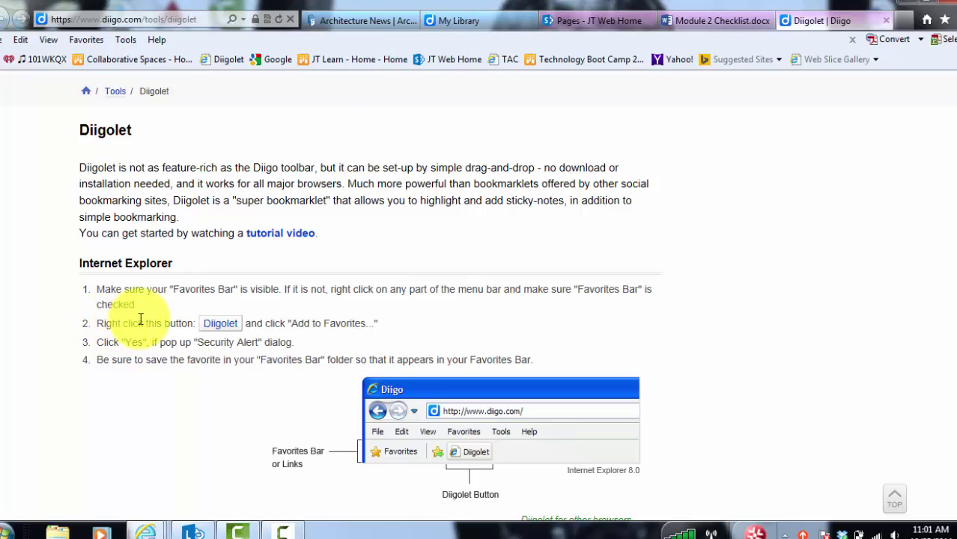
{"action": "right_click", "coordinate": [223, 329]}
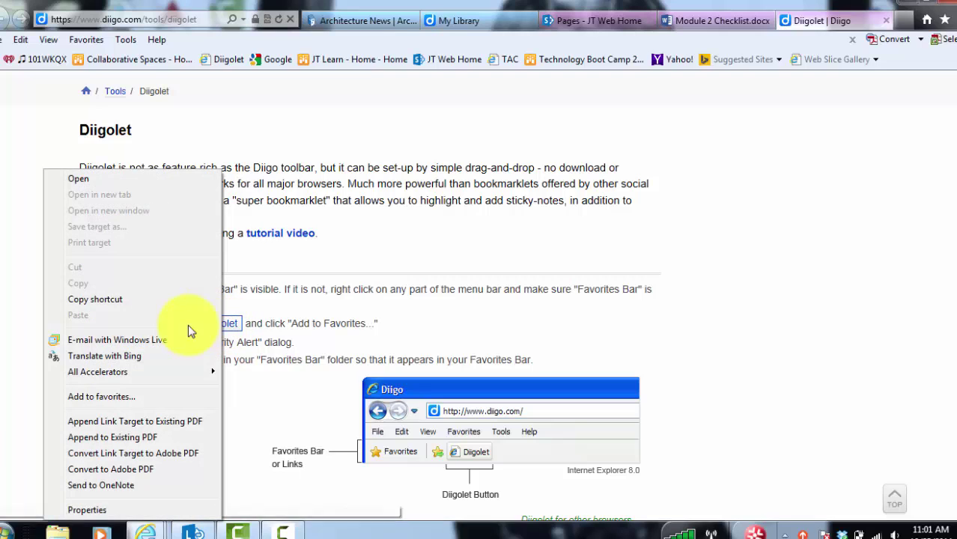
{"action": "left_click", "coordinate": [141, 395]}
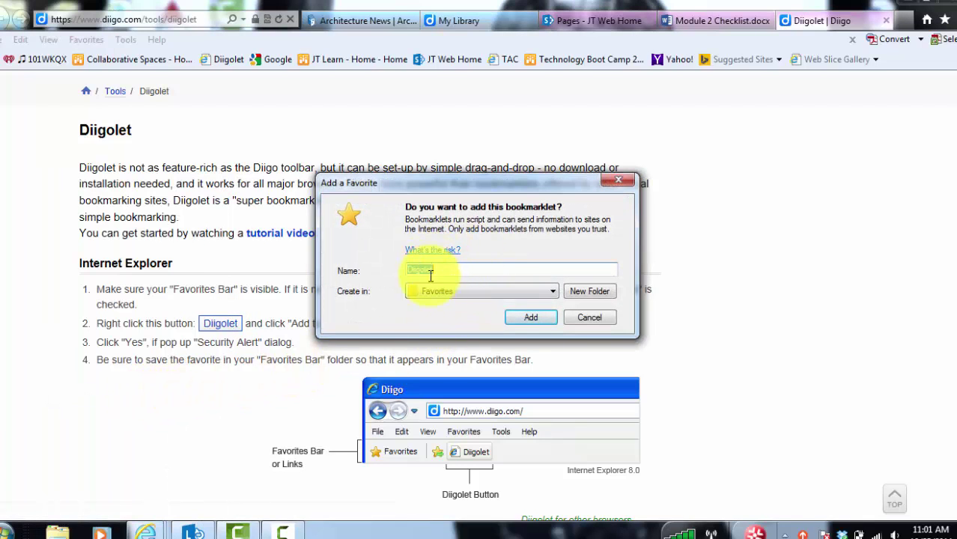
{"action": "left_click", "coordinate": [530, 318]}
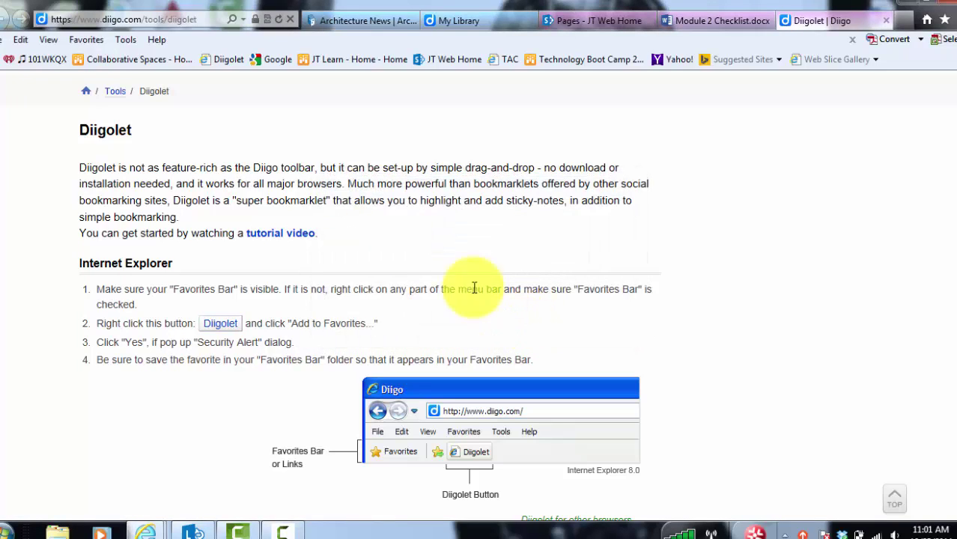
{"action": "left_click", "coordinate": [87, 44]}
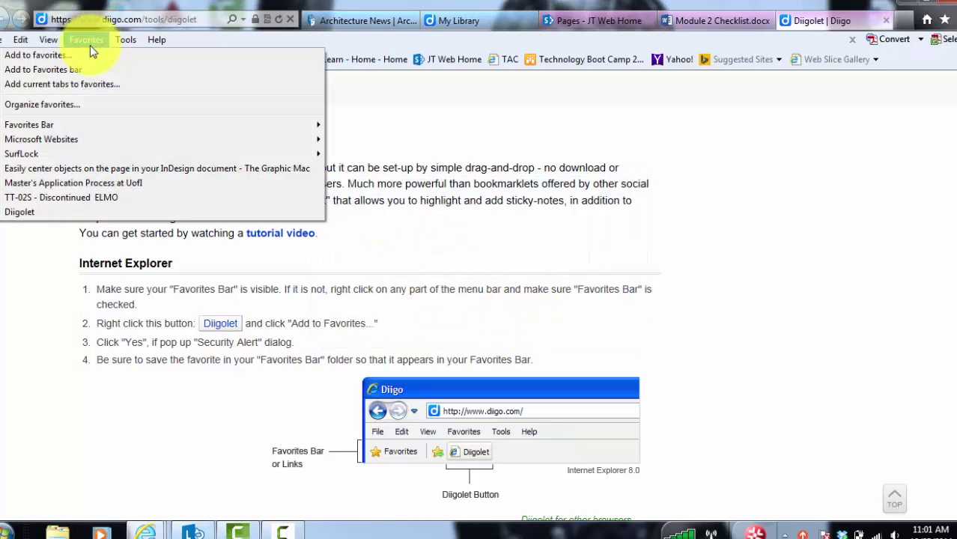
{"action": "left_click", "coordinate": [192, 32]}
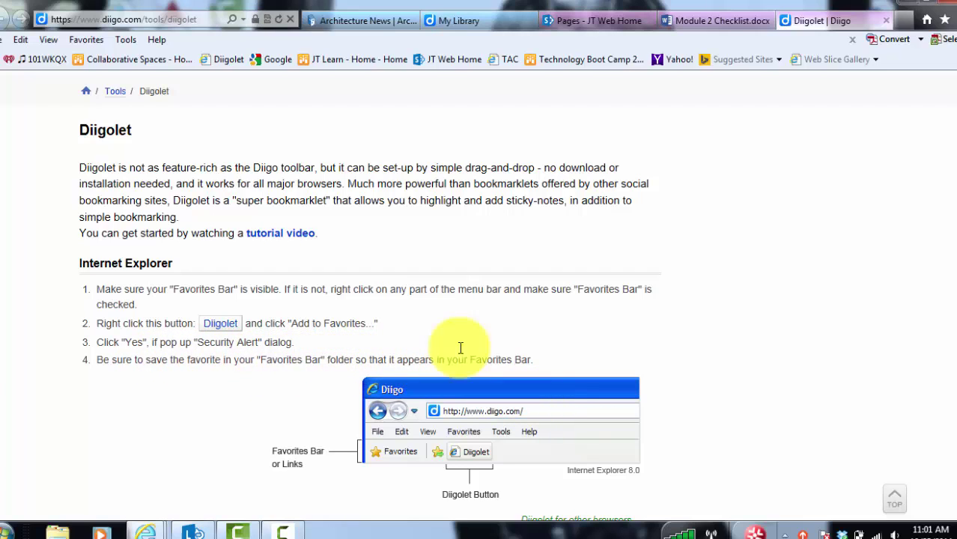
{"action": "left_click", "coordinate": [88, 39]}
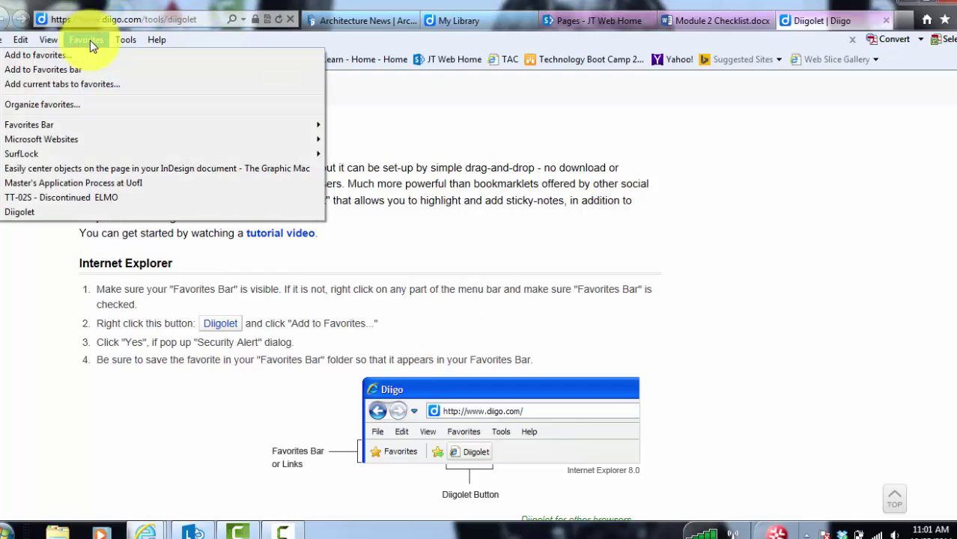
{"action": "left_click", "coordinate": [61, 106]}
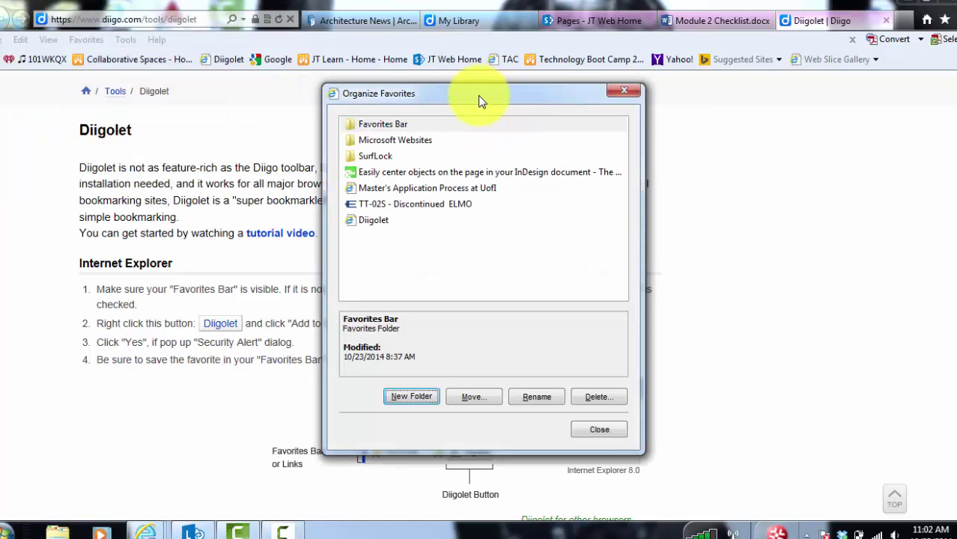
{"action": "left_click_drag", "start_coordinate": [478, 95], "coordinate": [198, 97]}
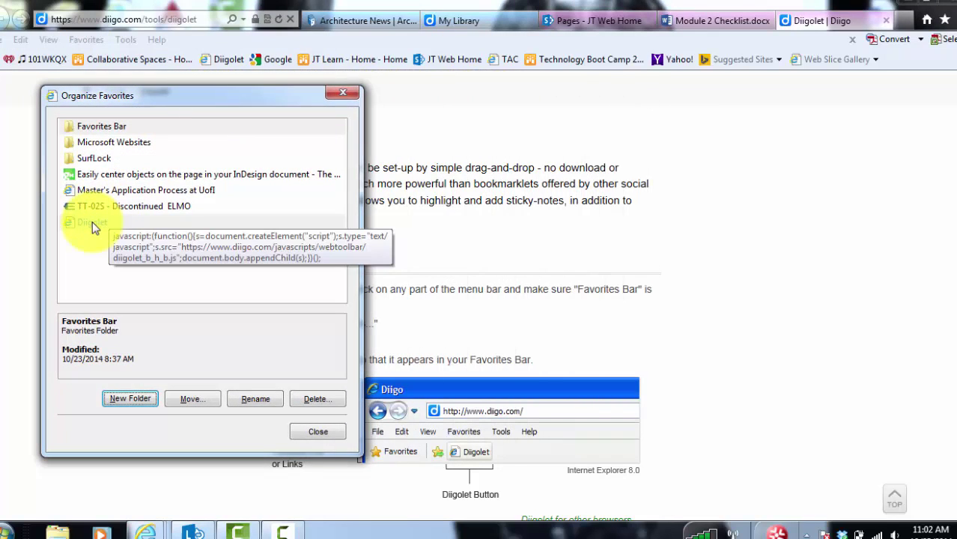
{"action": "left_click_drag", "start_coordinate": [84, 221], "coordinate": [536, 77]}
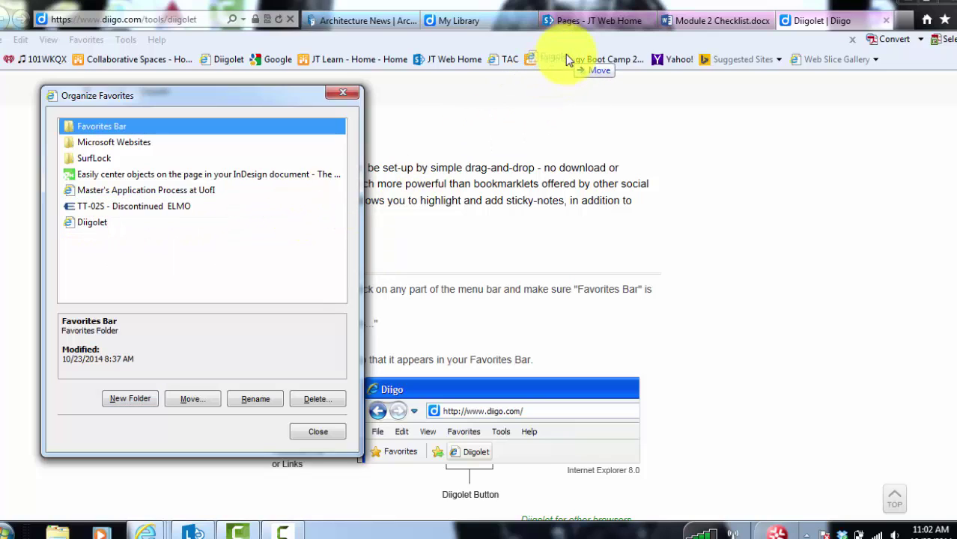
{"action": "left_click_drag", "start_coordinate": [565, 54], "coordinate": [344, 78]}
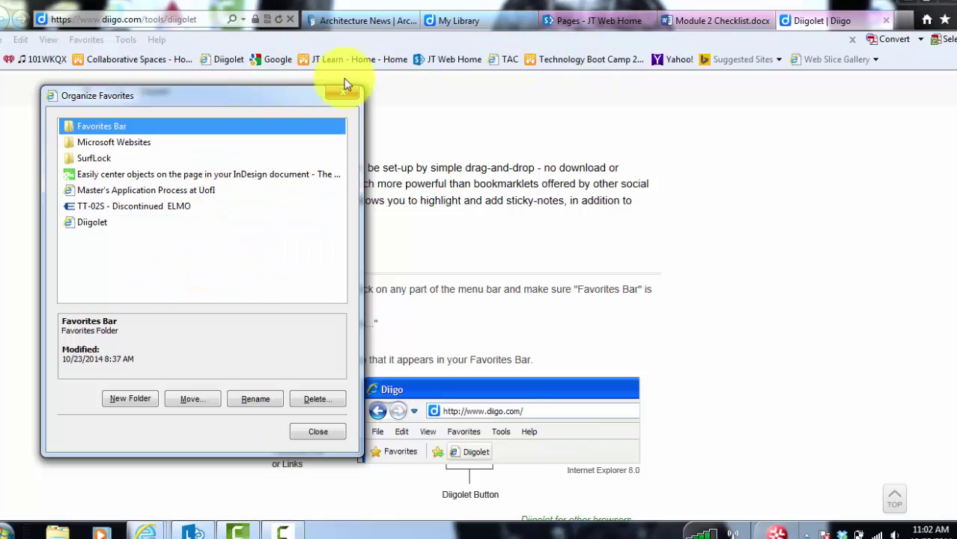
{"action": "left_click", "coordinate": [336, 95]}
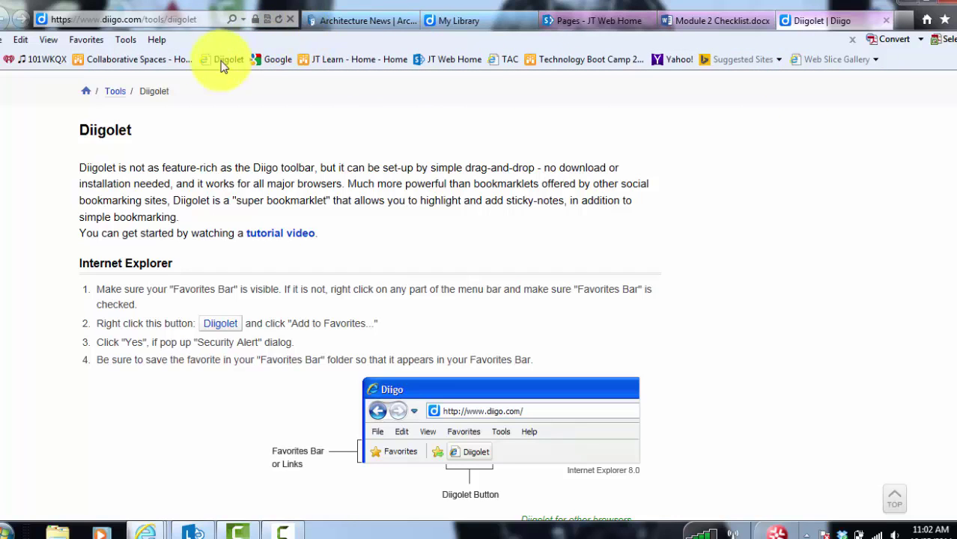
- Delete the Web Slice Gallery and Suggested Sites links from the Favorites bar
{"action": "right_click", "coordinate": [844, 63]}
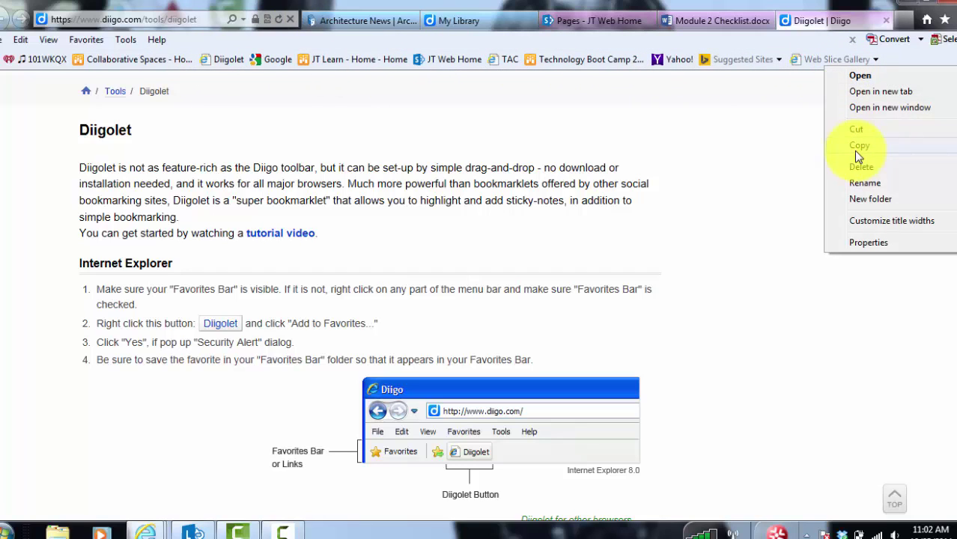
{"action": "left_click", "coordinate": [860, 172]}
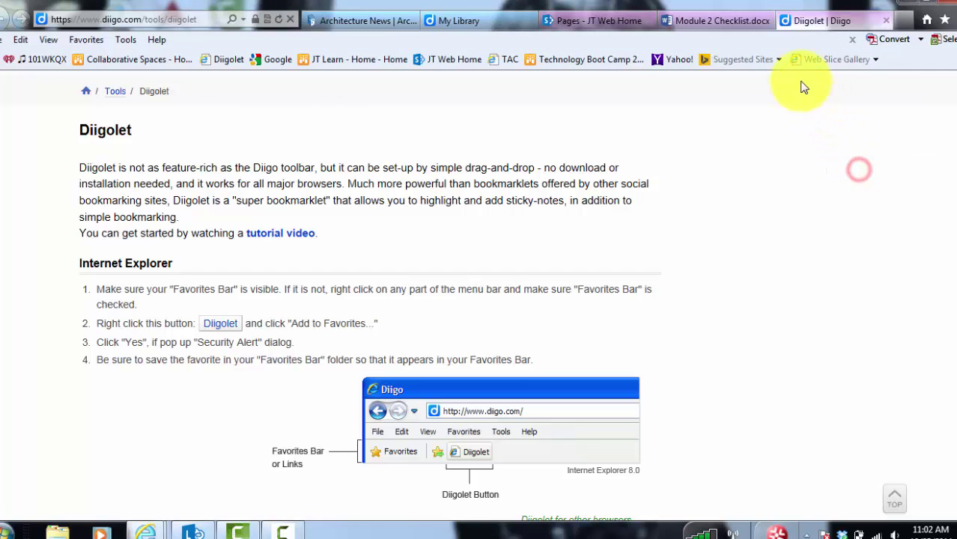
{"action": "right_click", "coordinate": [751, 63]}
{"action": "left_click", "coordinate": [782, 166]}
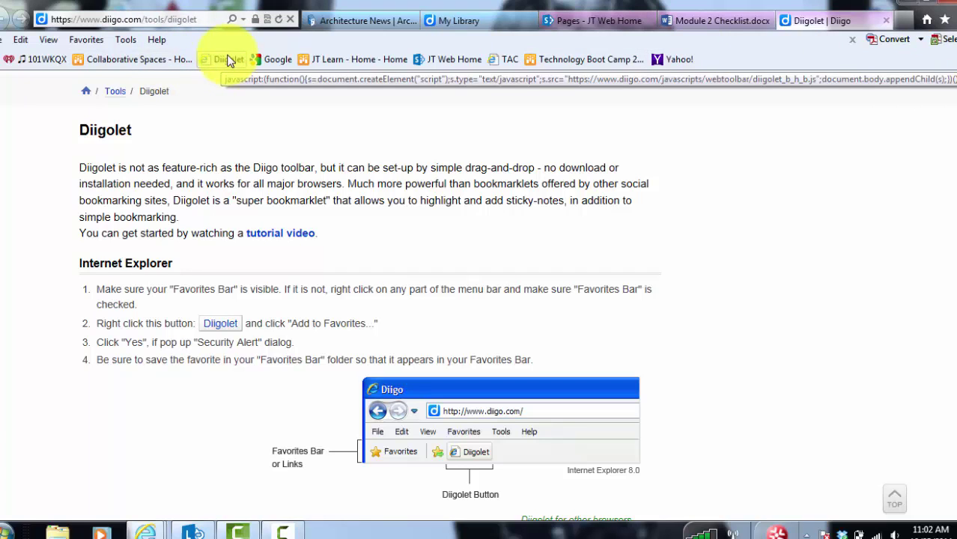
- Go back to the ArchDaily Architecture News article and view the Diigo toolbar's Share options
{"action": "left_click", "coordinate": [330, 20]}
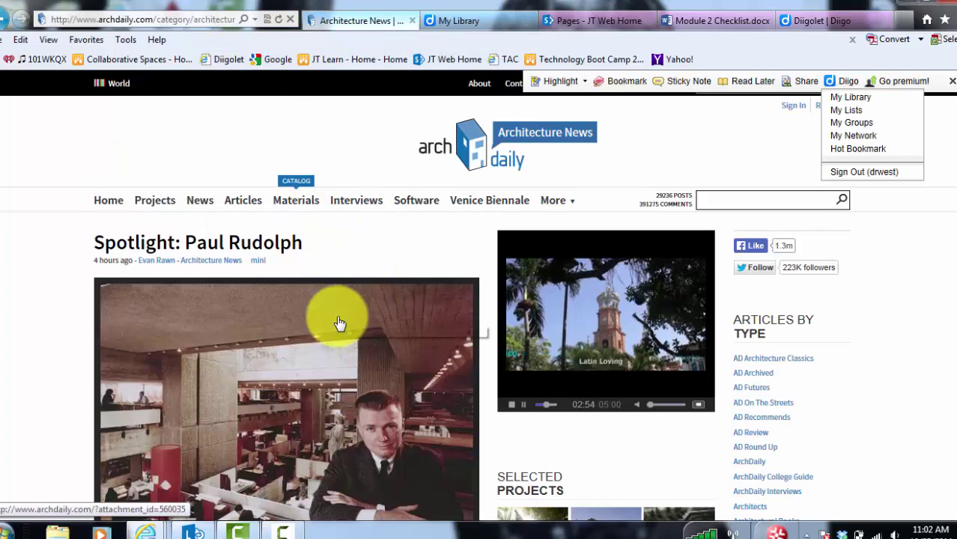
{"action": "scroll", "coordinate": [338, 314], "scroll_direction": "down", "scroll_amount": 1}
{"action": "scroll", "coordinate": [339, 314], "scroll_direction": "down", "scroll_amount": 4}
{"action": "scroll", "coordinate": [368, 186], "scroll_direction": "up", "scroll_amount": 4}
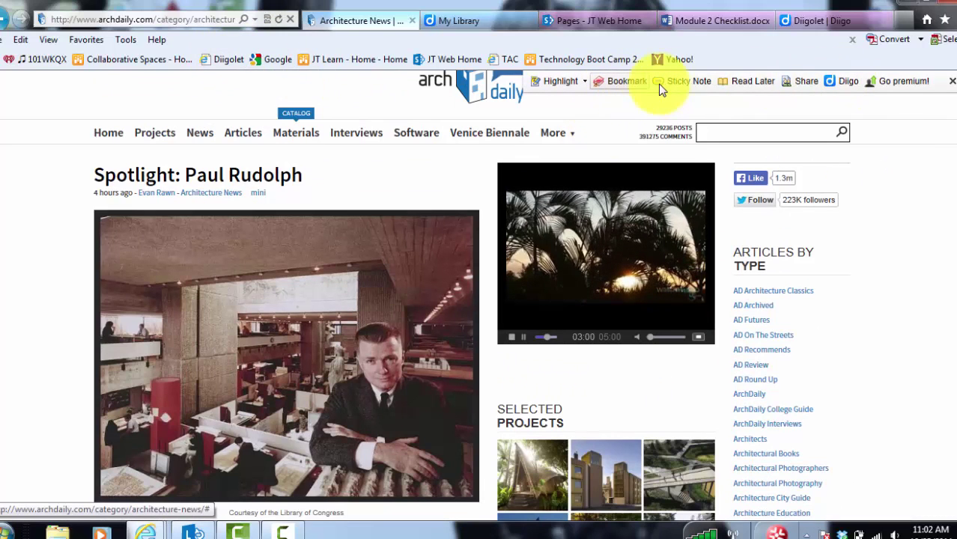
{"action": "left_click", "coordinate": [783, 81]}
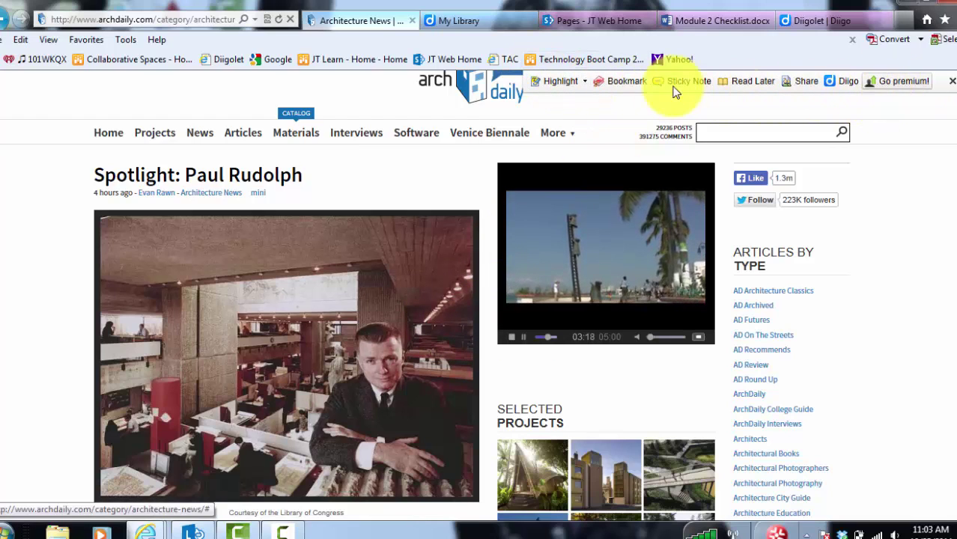
- Highlight in yellow the passage from 'known for his contributions' to 'Yale Art and Architecture Building'
{"action": "left_click", "coordinate": [554, 82]}
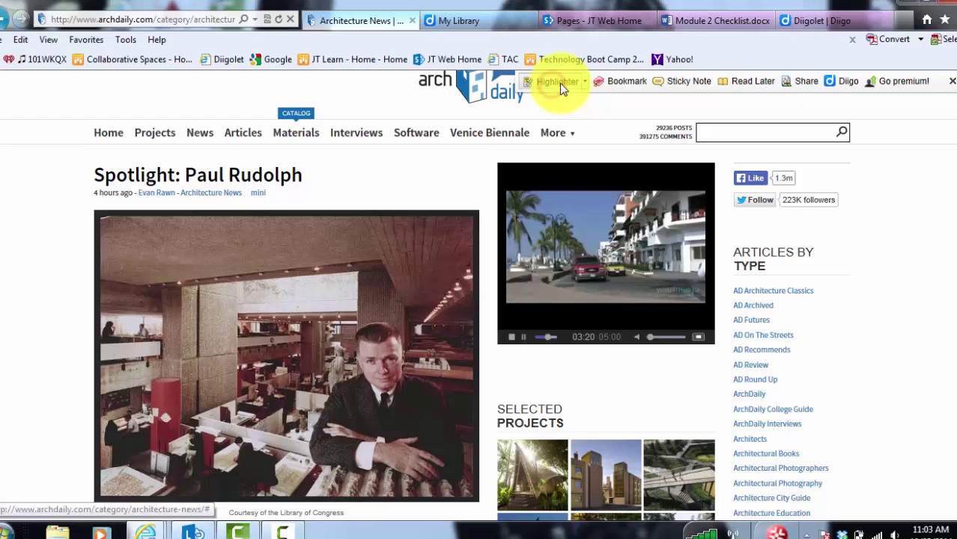
{"action": "scroll", "coordinate": [311, 191], "scroll_direction": "down", "scroll_amount": 2}
{"action": "scroll", "coordinate": [307, 189], "scroll_direction": "down", "scroll_amount": 3}
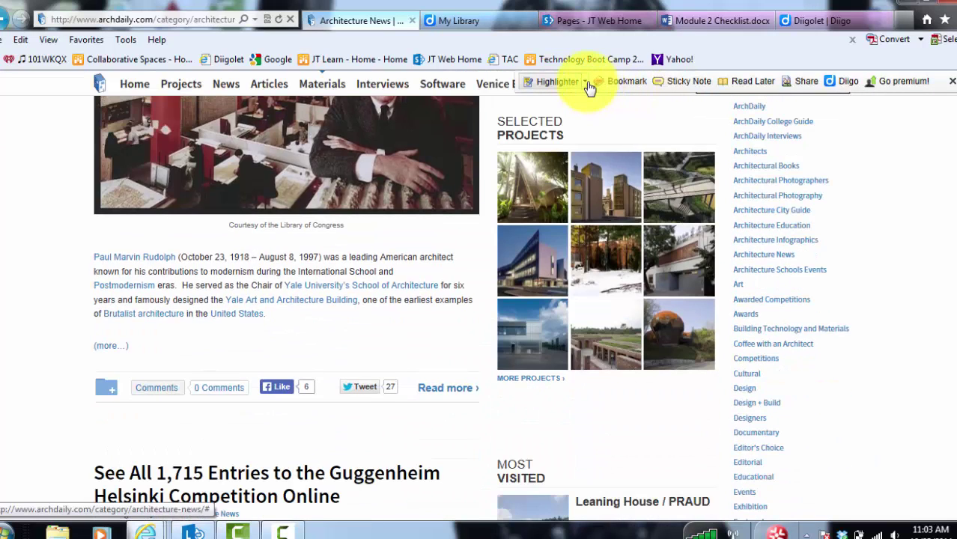
{"action": "left_click", "coordinate": [587, 84]}
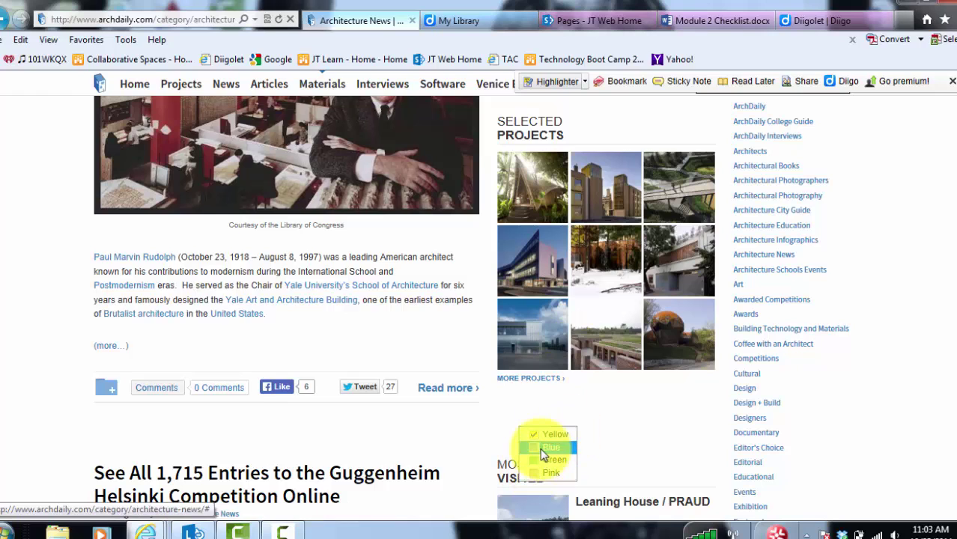
{"action": "left_click", "coordinate": [581, 84]}
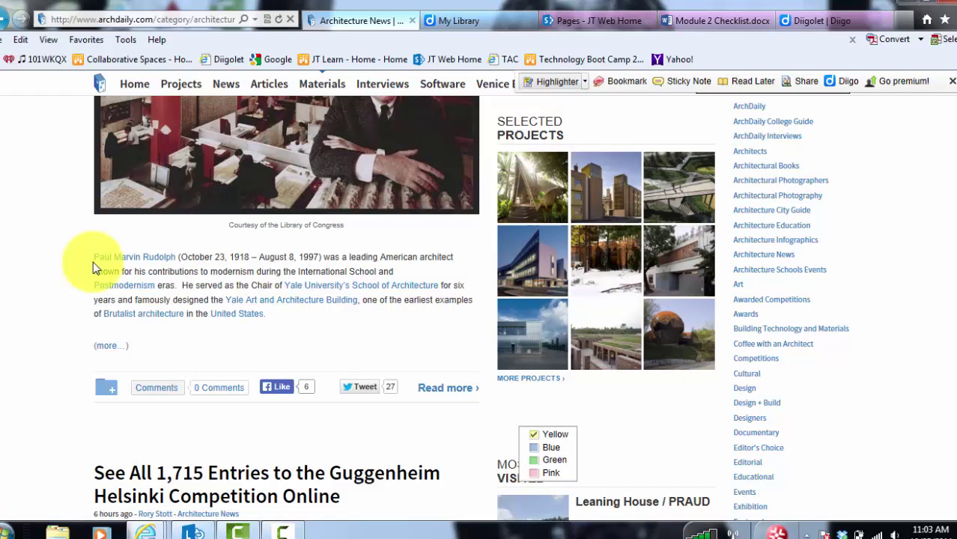
{"action": "left_click_drag", "start_coordinate": [95, 275], "coordinate": [378, 301]}
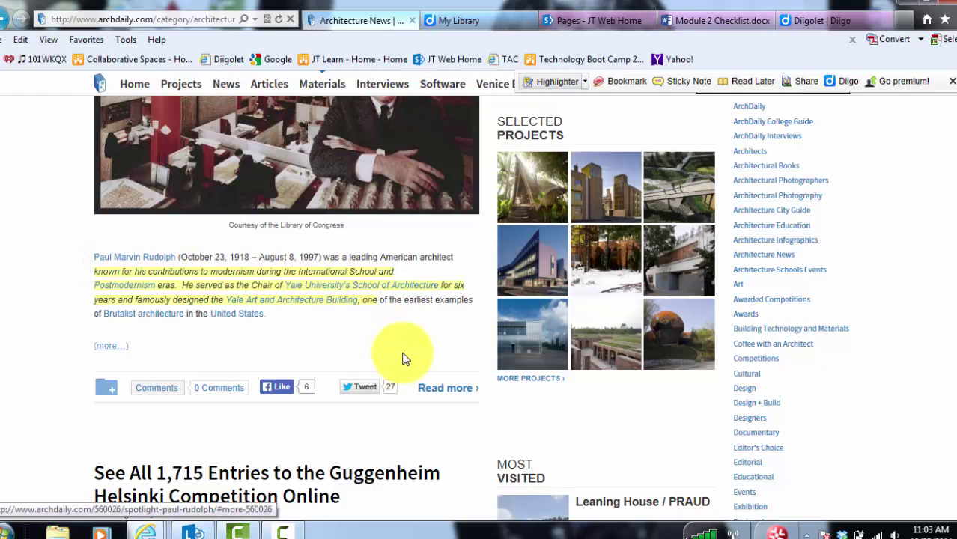
- Post a sticky note 'This area discusses.......' with visibility changed from Private to Collaborative Spaces
{"action": "left_click", "coordinate": [674, 84]}
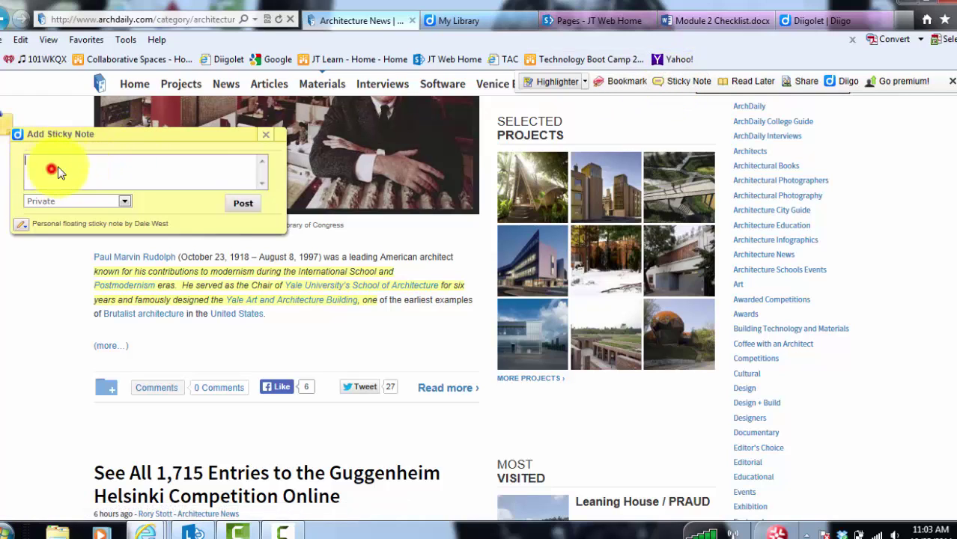
{"action": "type", "text": "This "}
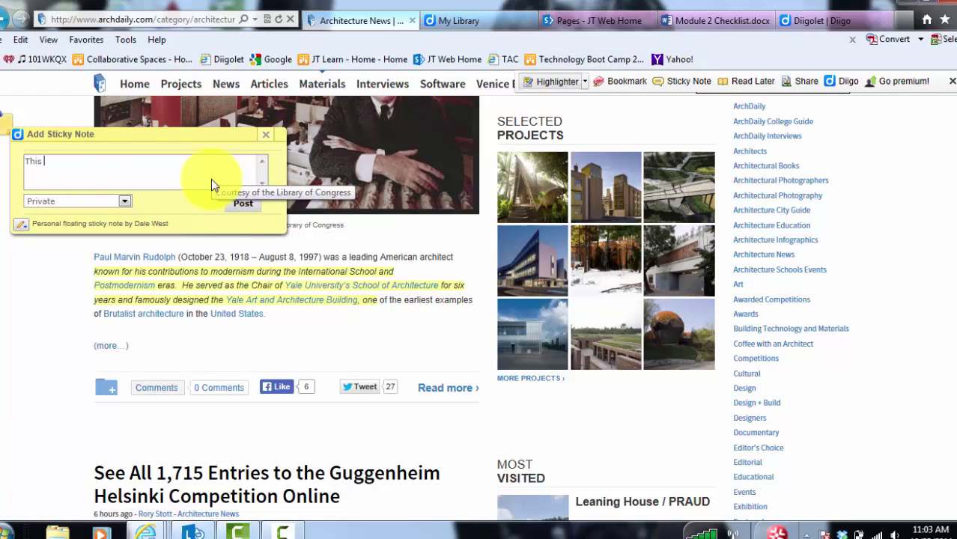
{"action": "type", "text": "area discusses"}
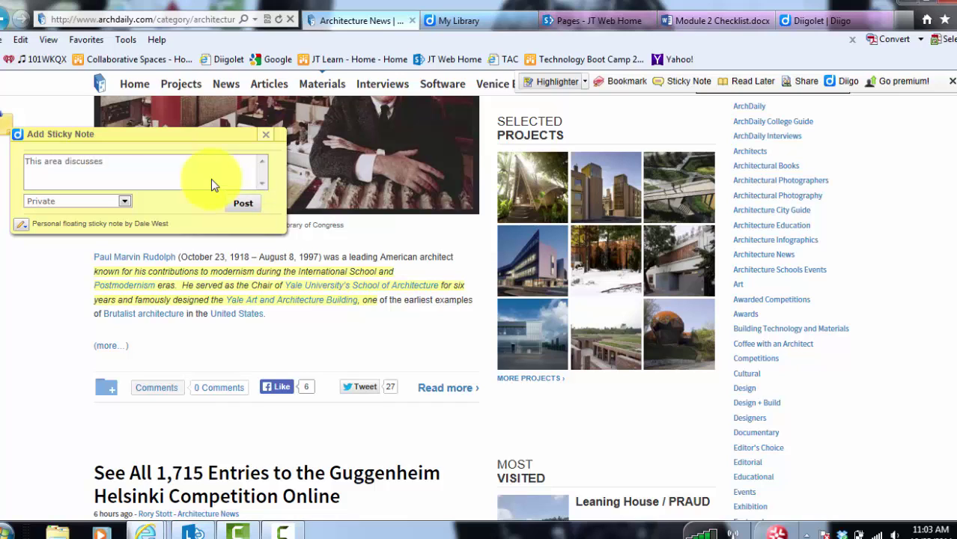
{"action": "type", "text": "......."}
{"action": "left_click", "coordinate": [125, 203]}
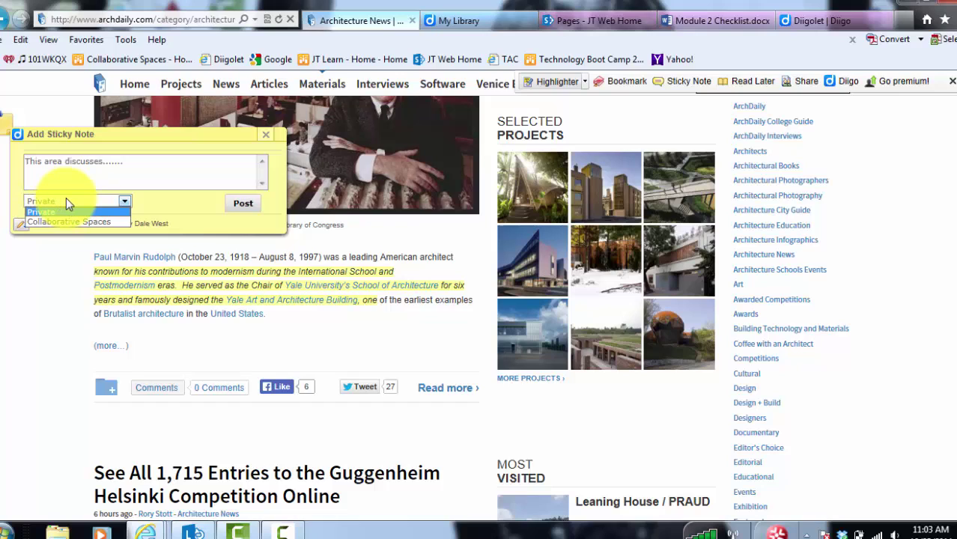
{"action": "key", "text": "Down"}
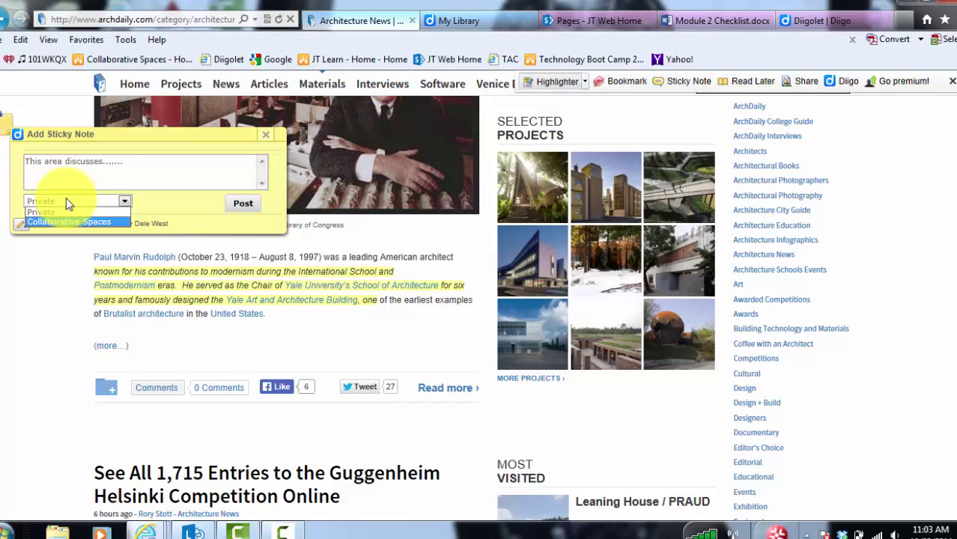
{"action": "key", "text": "Return"}
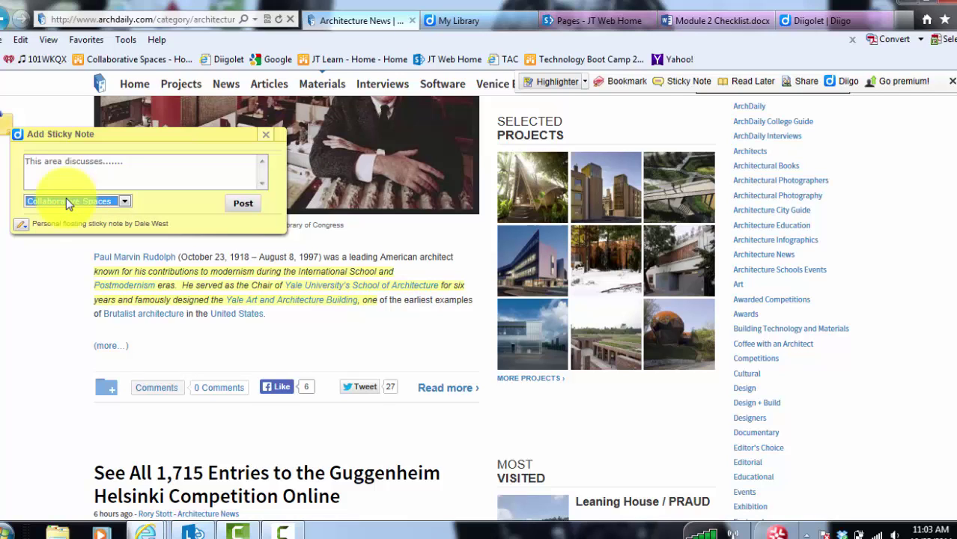
{"action": "left_click", "coordinate": [243, 204]}
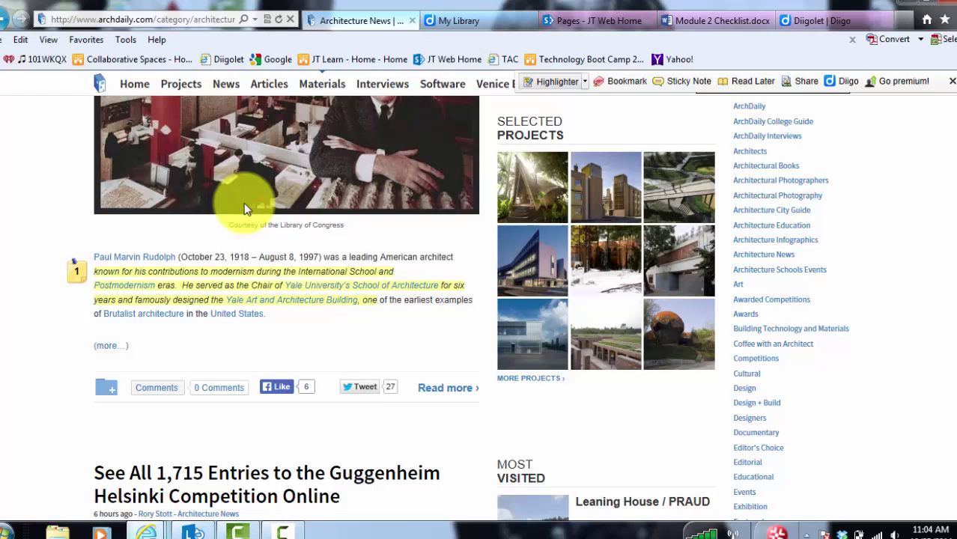
- Switch to the Module 2 Checklist document from the Internet Explorer taskbar preview
{"action": "mouse_move", "coordinate": [146, 532]}
{"action": "left_click", "coordinate": [549, 461]}
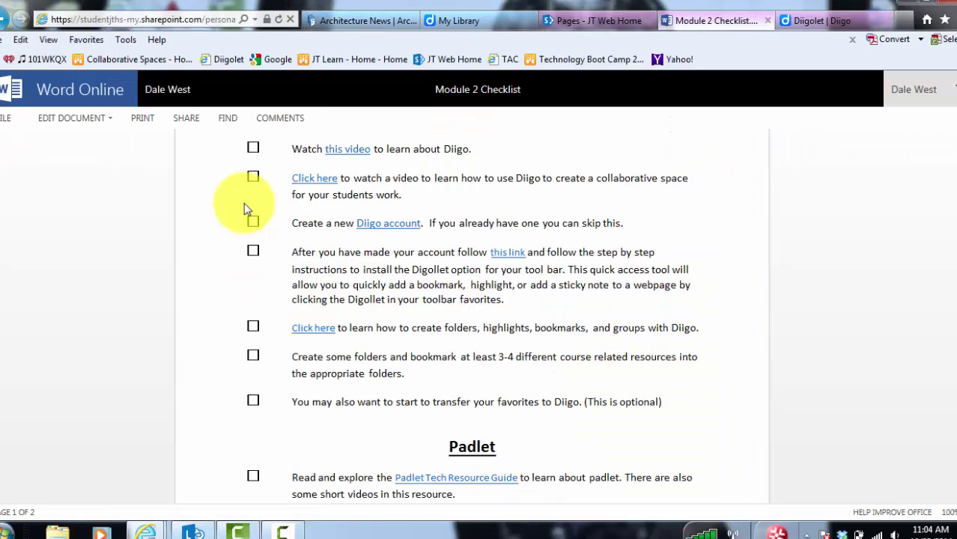